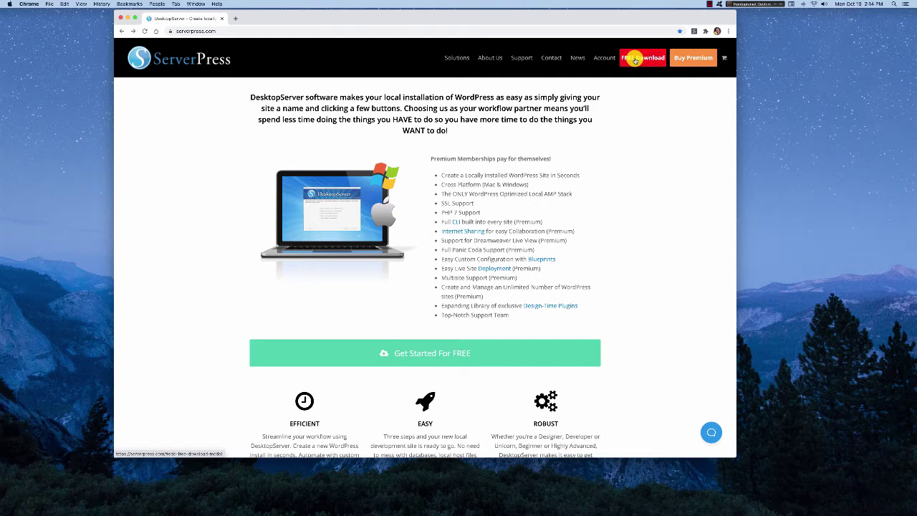
Dismiss the free download form and open a Finder window at the upper left
left_click(635, 61)
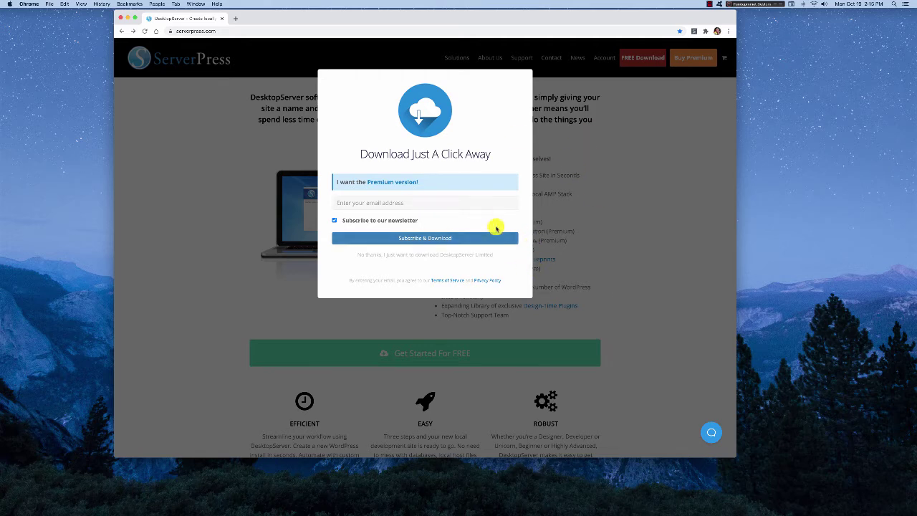
left_click(606, 196)
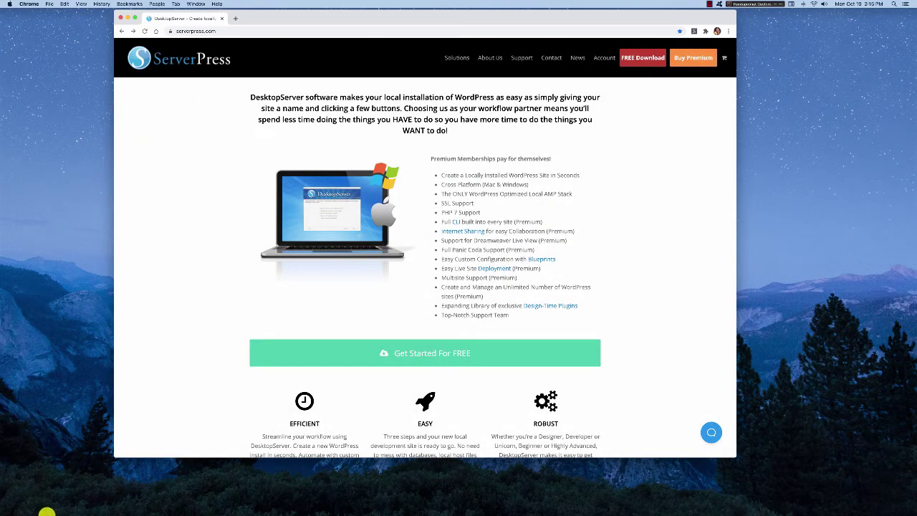
mouse_move(914, 137)
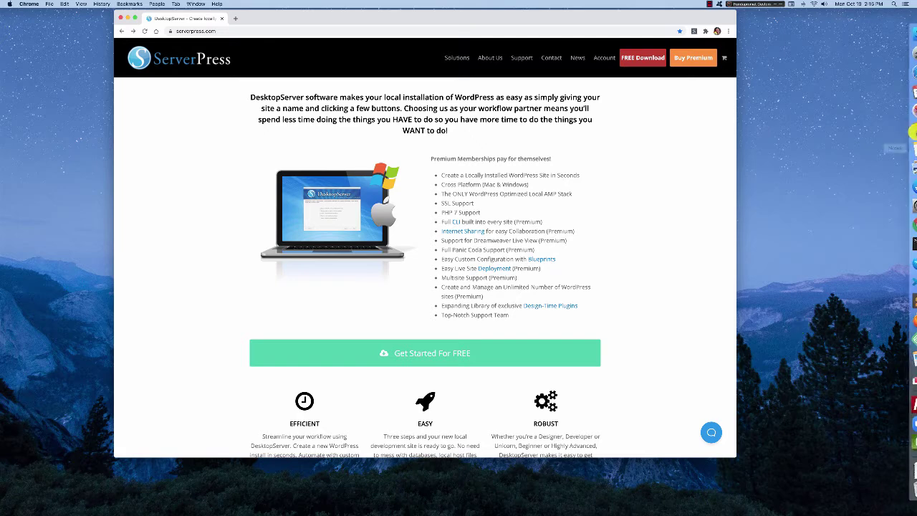
left_click(905, 34)
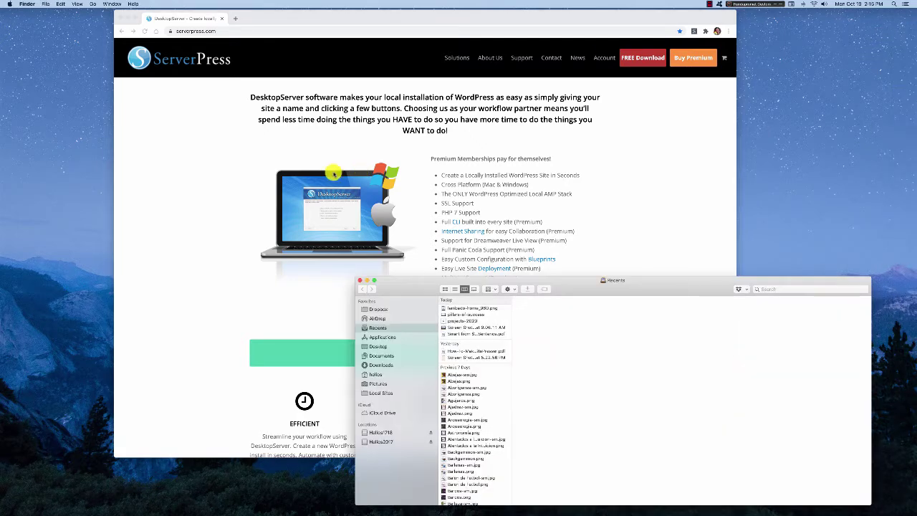
left_click_drag(406, 281, 66, 95)
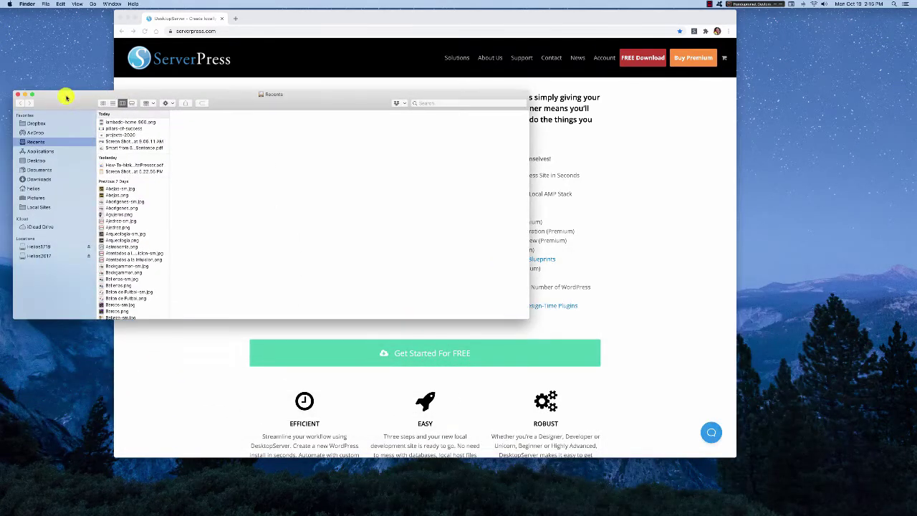
Go to Applications > XAMPP and select the DesktopServer application to preview it
left_click(38, 151)
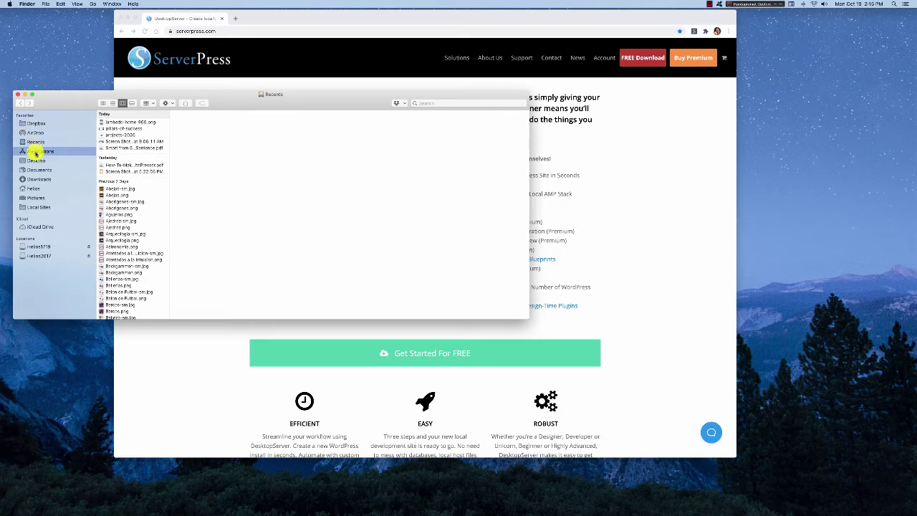
scroll(127, 229, "down", 10)
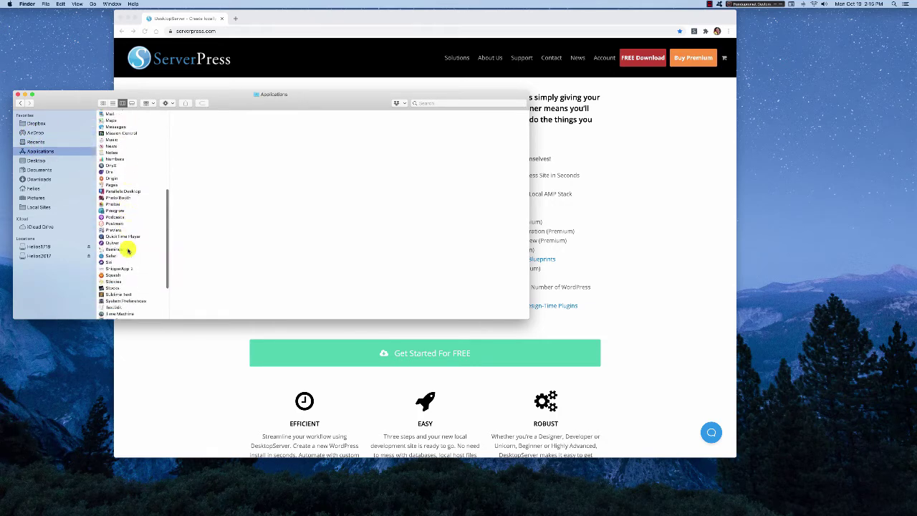
scroll(129, 249, "down", 3)
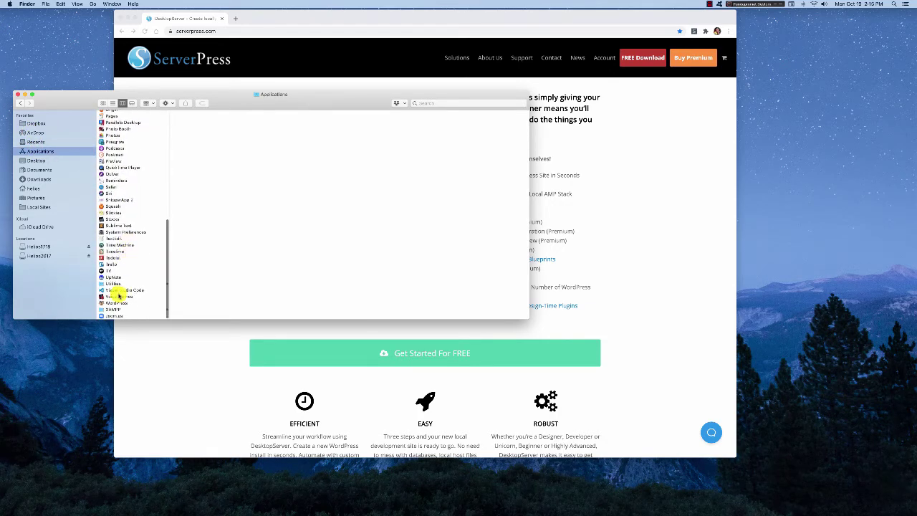
left_click(119, 310)
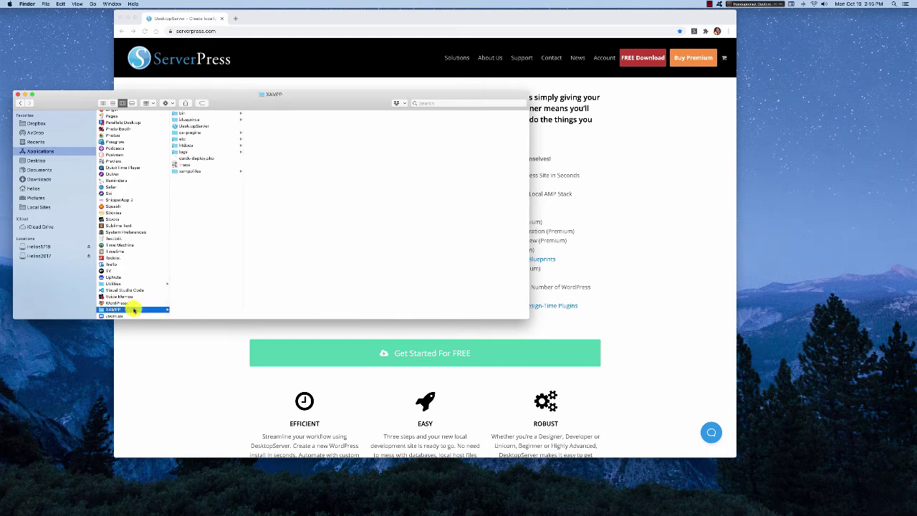
left_click(194, 126)
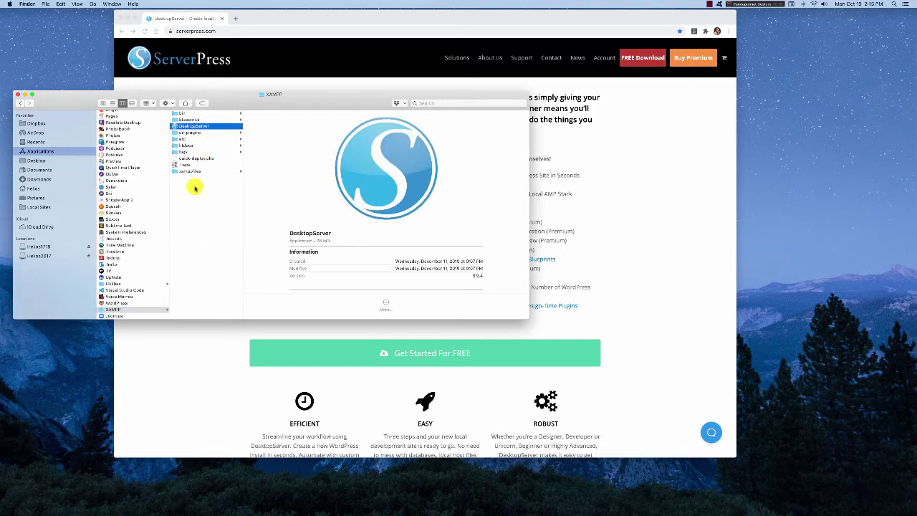
left_click(189, 119)
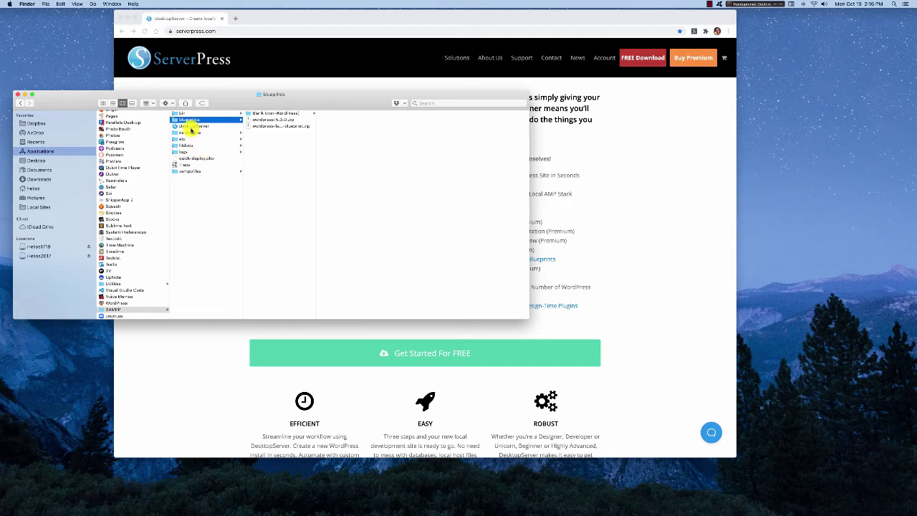
left_click(193, 126)
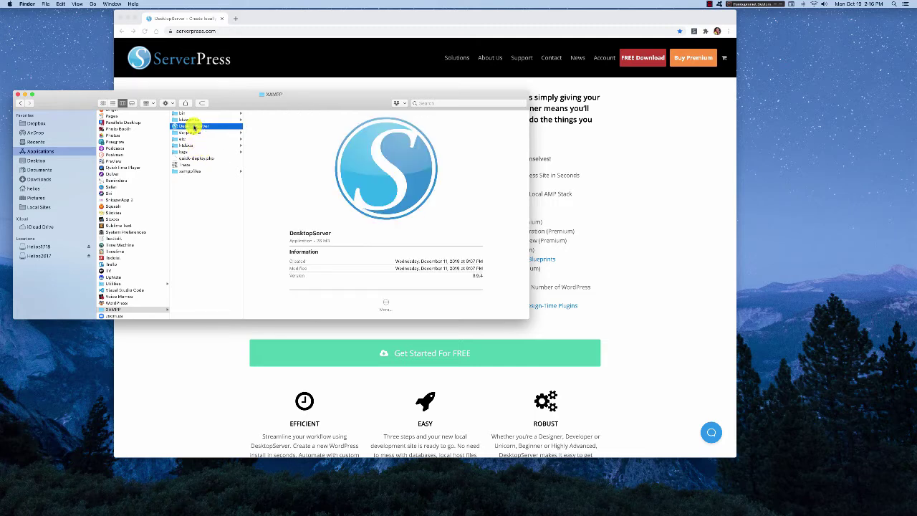
Launch DesktopServer, minimize Finder and move the setup window to the left
double_click(193, 126)
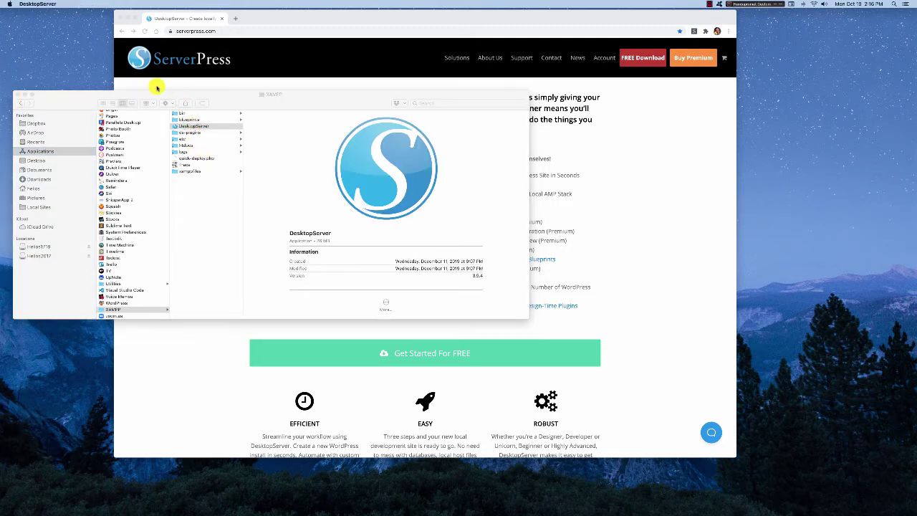
left_click(105, 99)
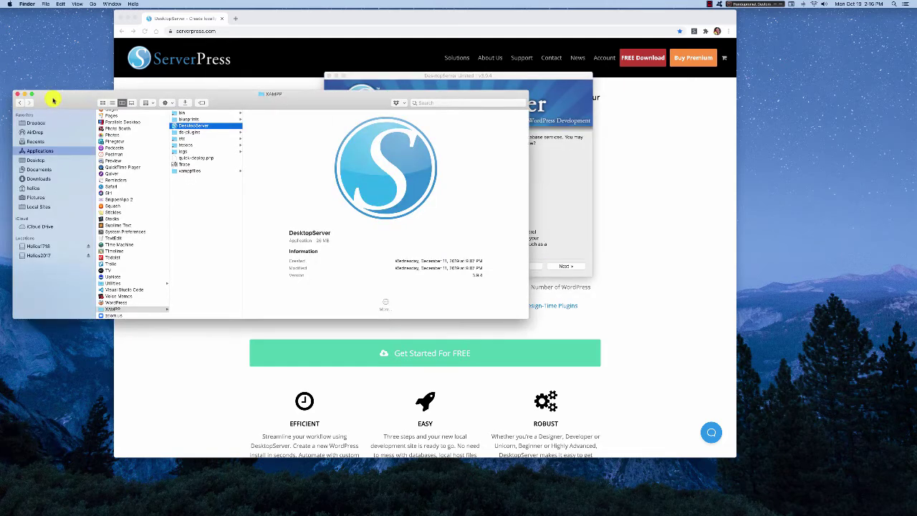
left_click(23, 94)
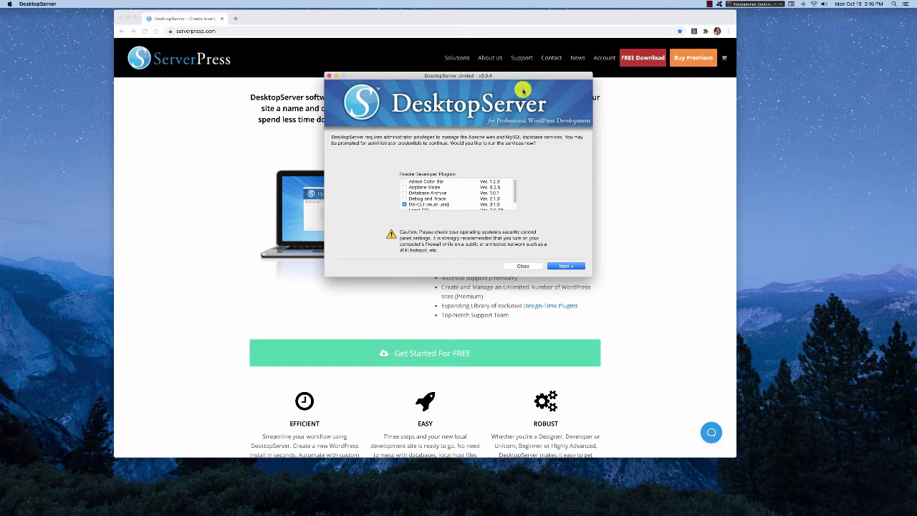
left_click_drag(524, 75, 402, 87)
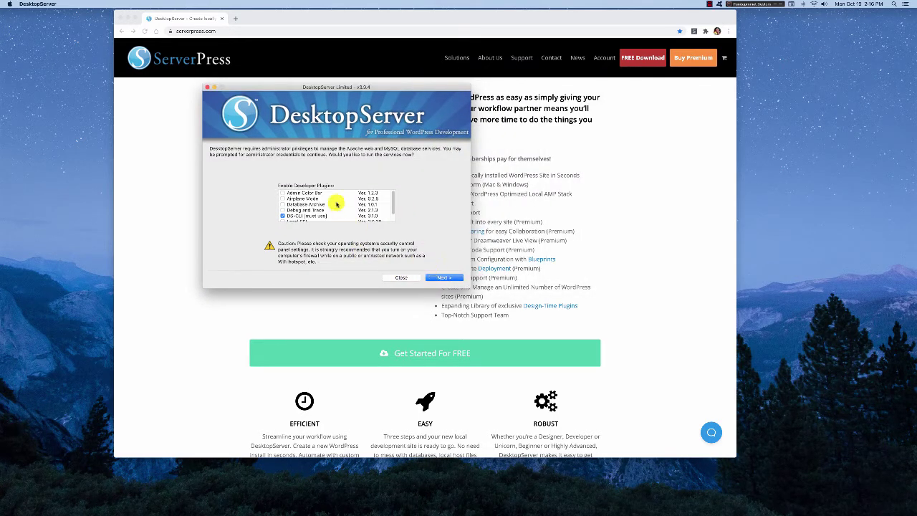
scroll(337, 204, "down", 1)
scroll(337, 204, "up", 1)
Enable the Admin Color Bar plugin and start services using the administrator password
left_click(283, 193)
left_click(438, 278)
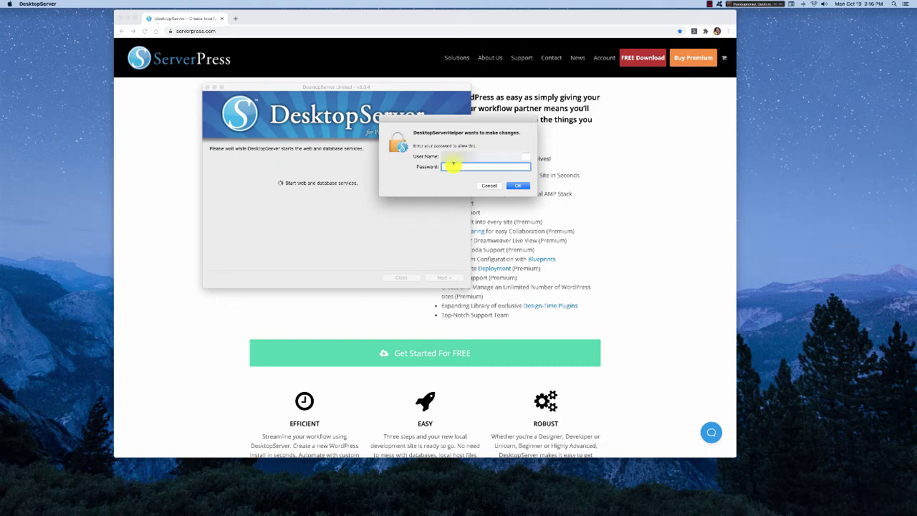
type("••••••••••••")
key("Return")
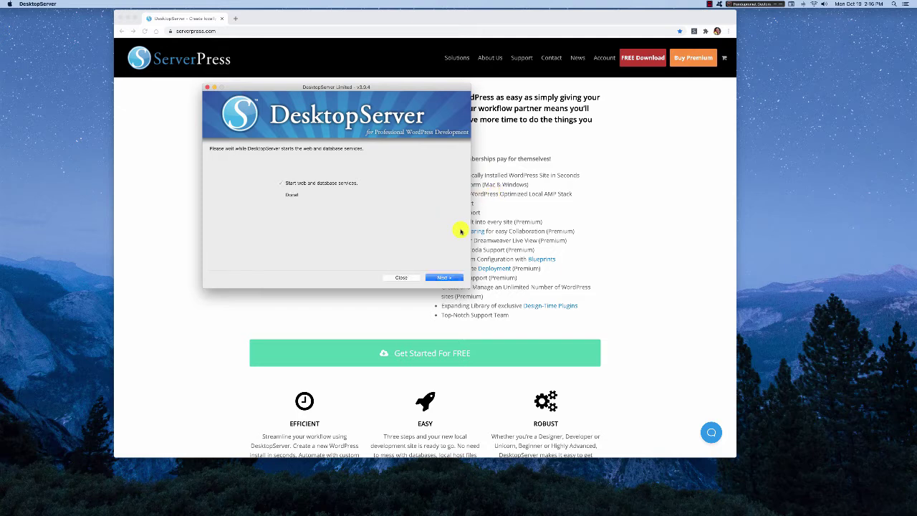
left_click(445, 277)
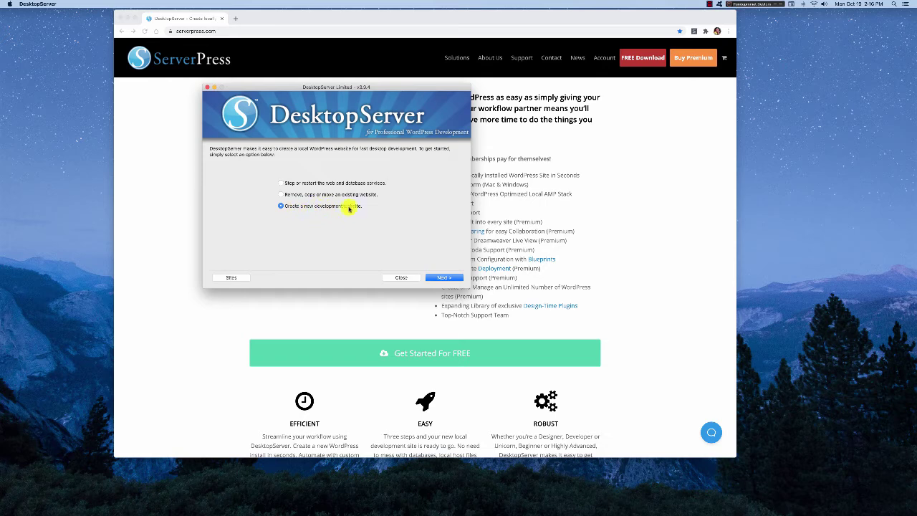
left_click(445, 278)
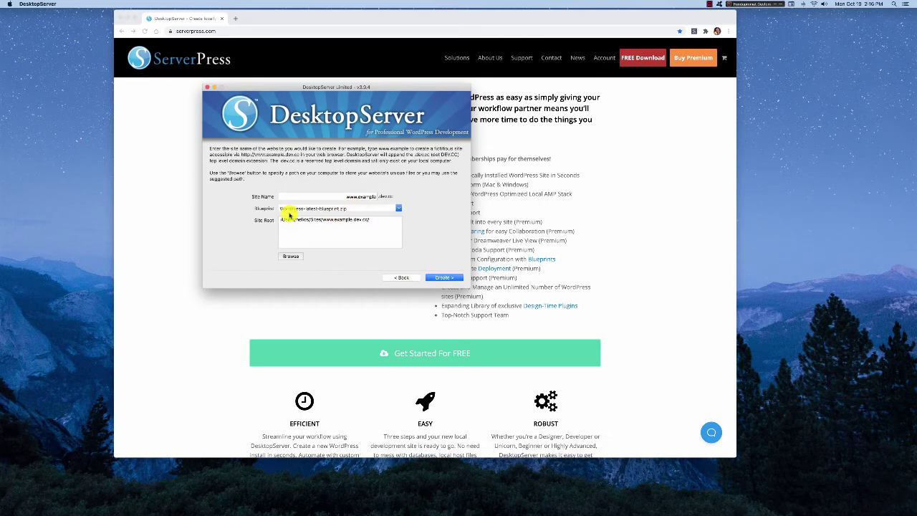
left_click(347, 197)
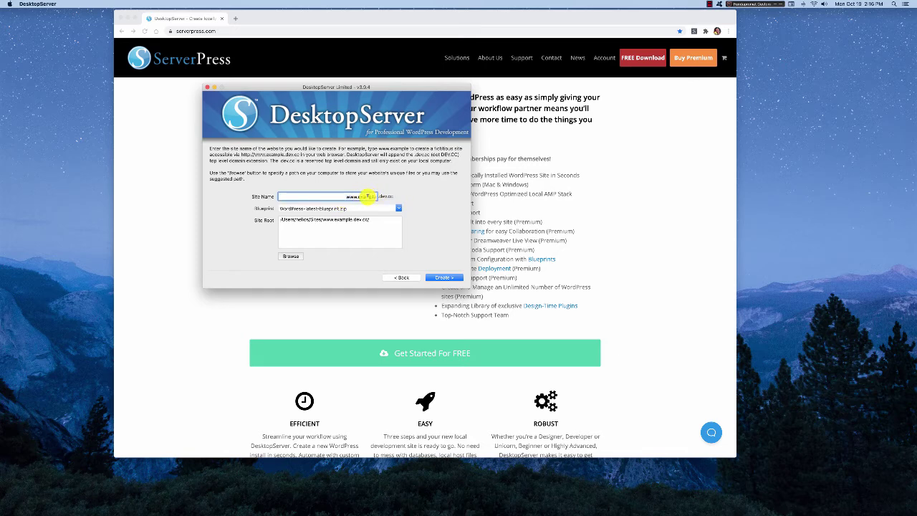
left_click_drag(347, 198, 380, 196)
type("test-site")
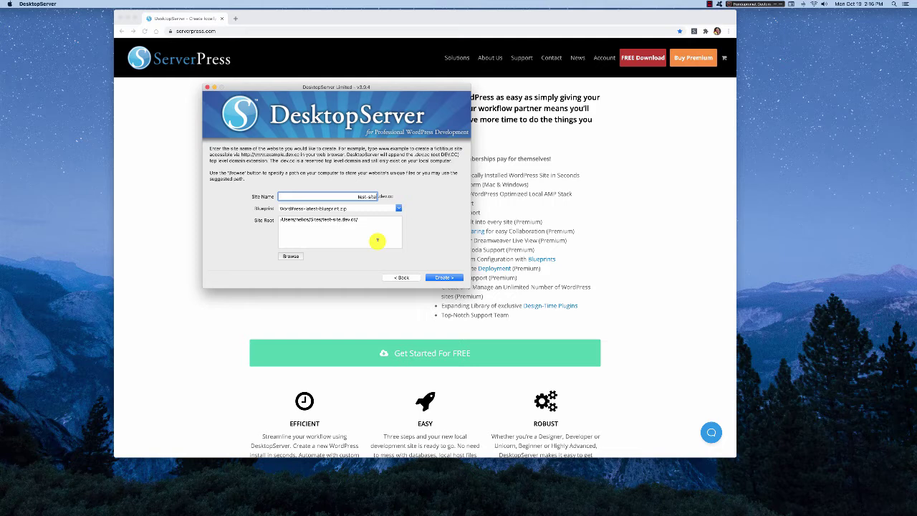
Choose the WordPress-5.3.0.zip blueprint and create the site
left_click(398, 208)
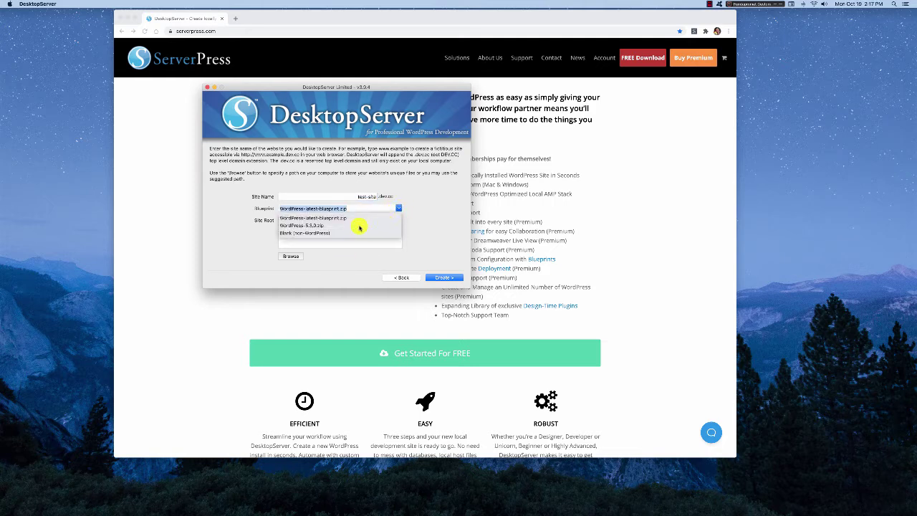
left_click(331, 226)
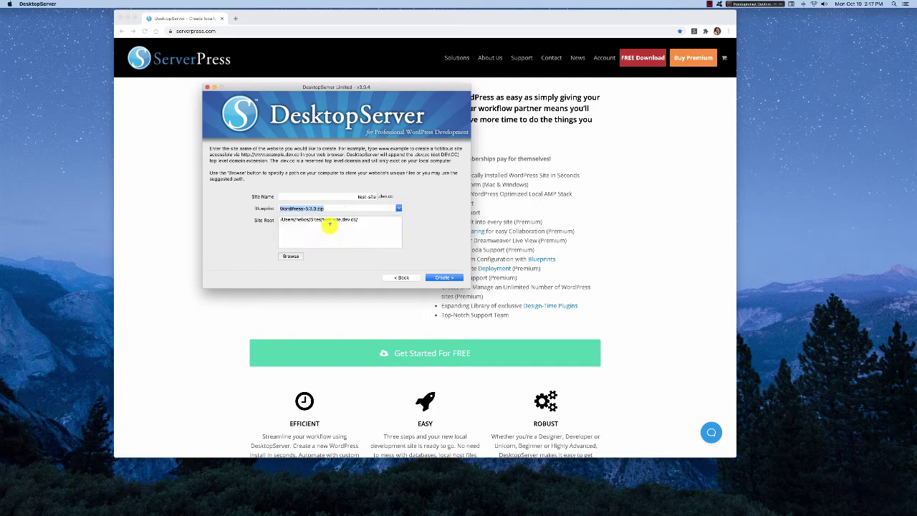
left_click(396, 209)
left_click(389, 218)
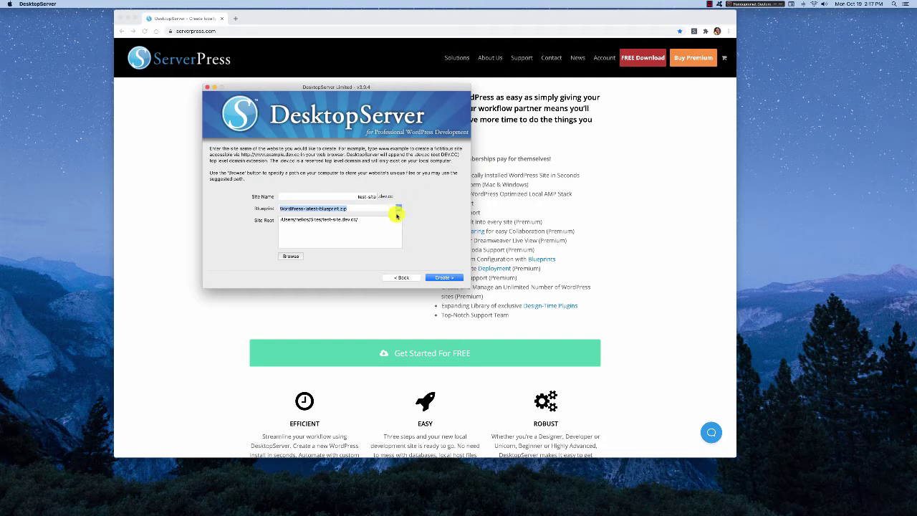
left_click(398, 208)
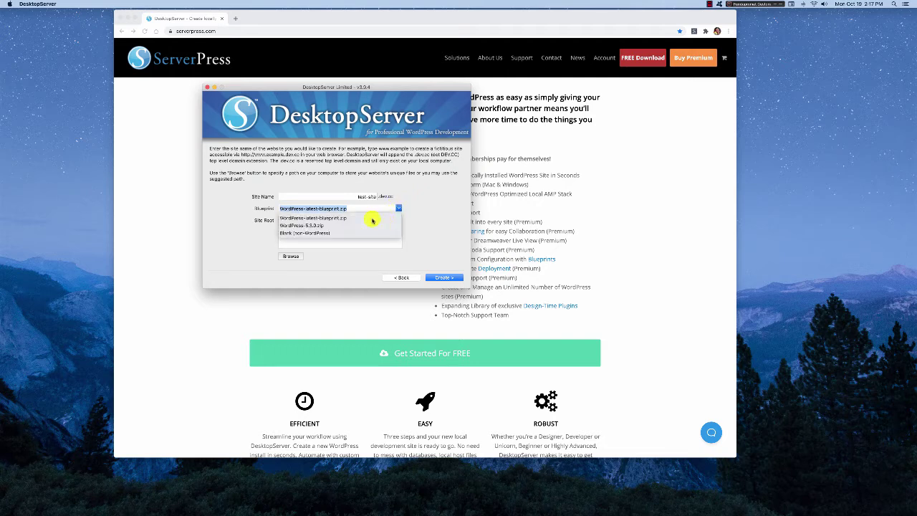
left_click(310, 226)
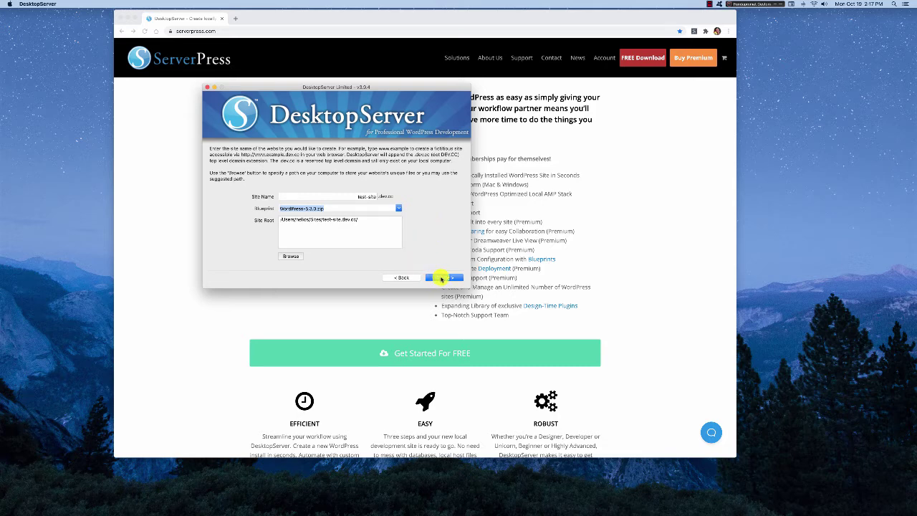
left_click(443, 278)
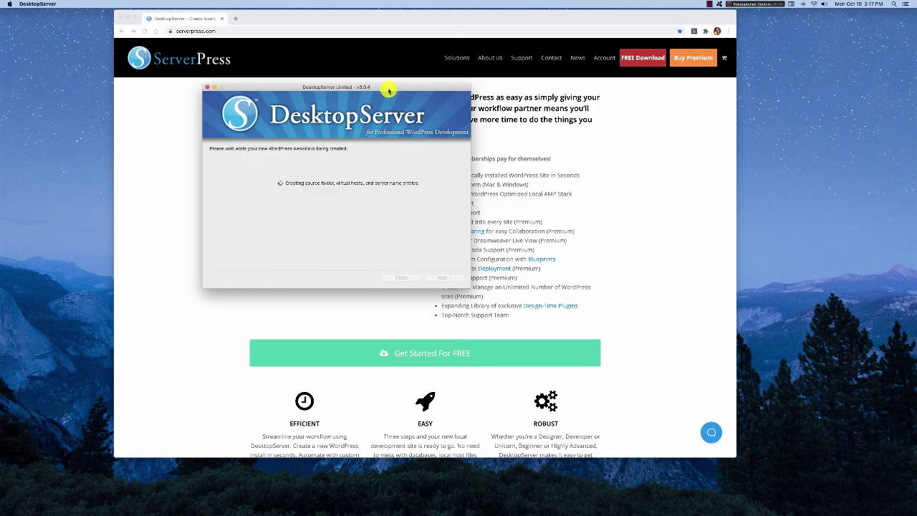
Wait for test-site.dev.cc to finish building, then advance to the Configuration complete page
left_click_drag(389, 90, 432, 130)
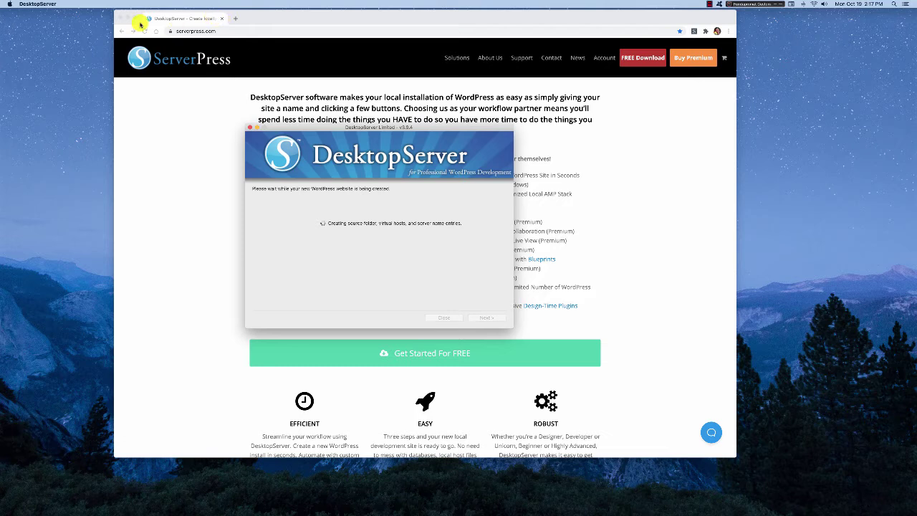
left_click_drag(369, 128, 344, 97)
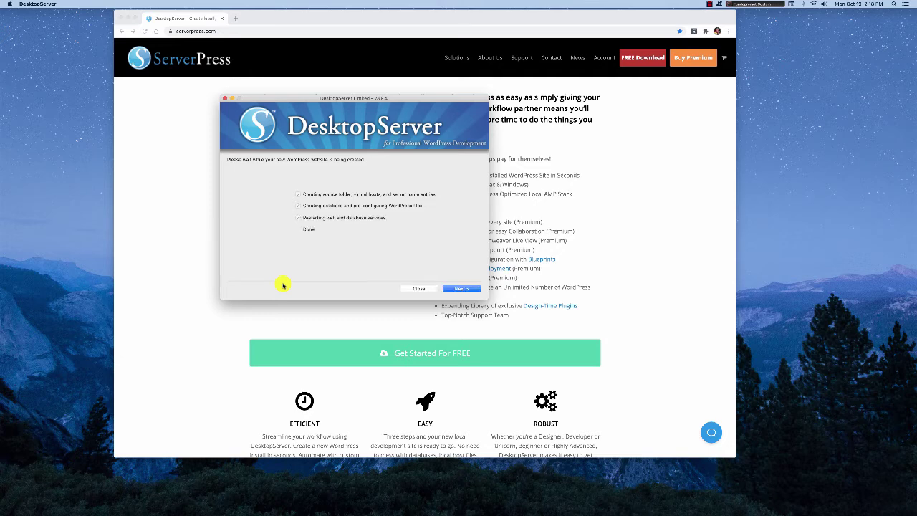
left_click(462, 289)
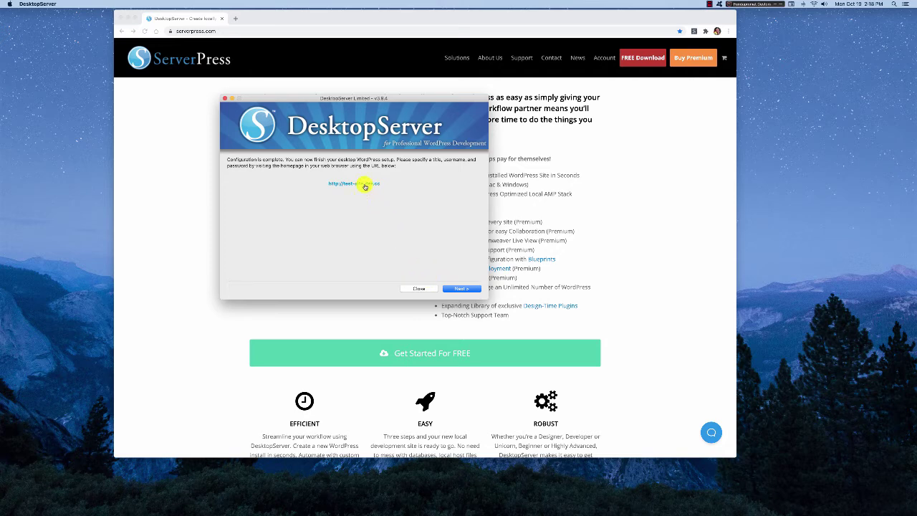
left_click(455, 289)
left_click(357, 185)
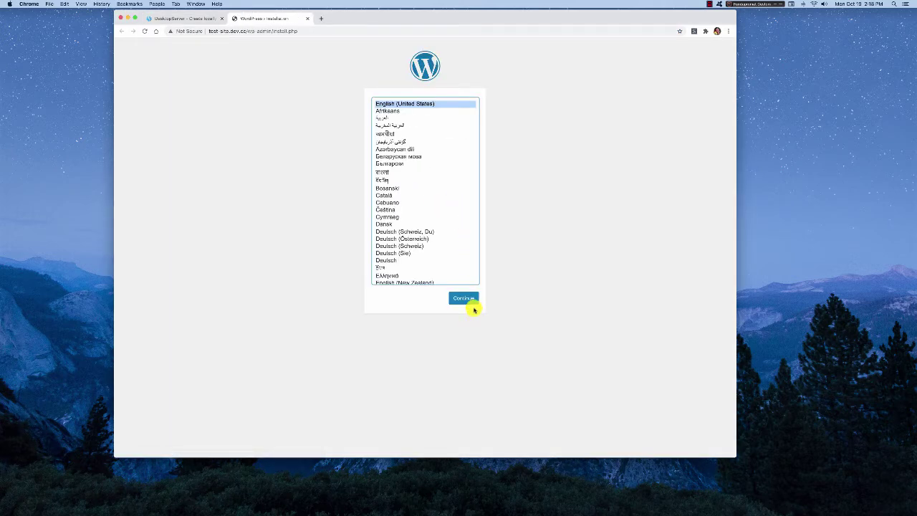
left_click(464, 299)
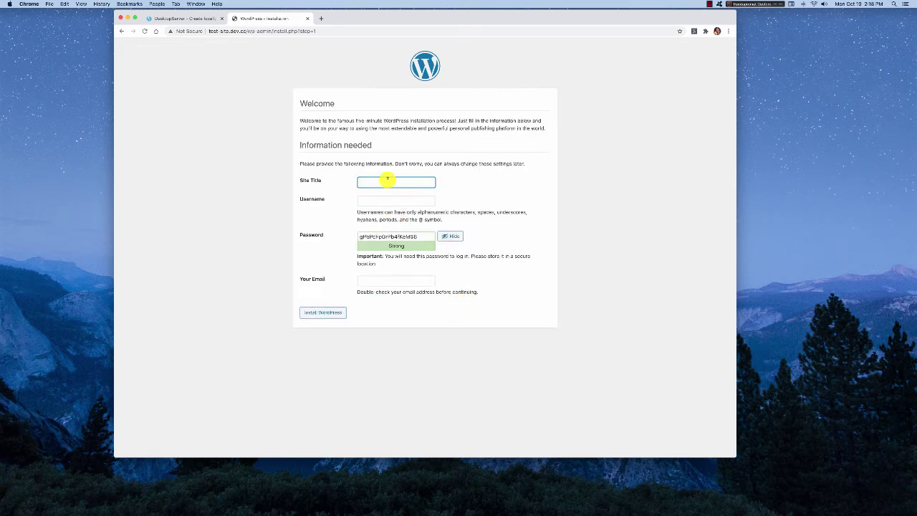
Enter site title 'Test site', username admin and a weak password, confirming its use
type("Test site")
key("Tab")
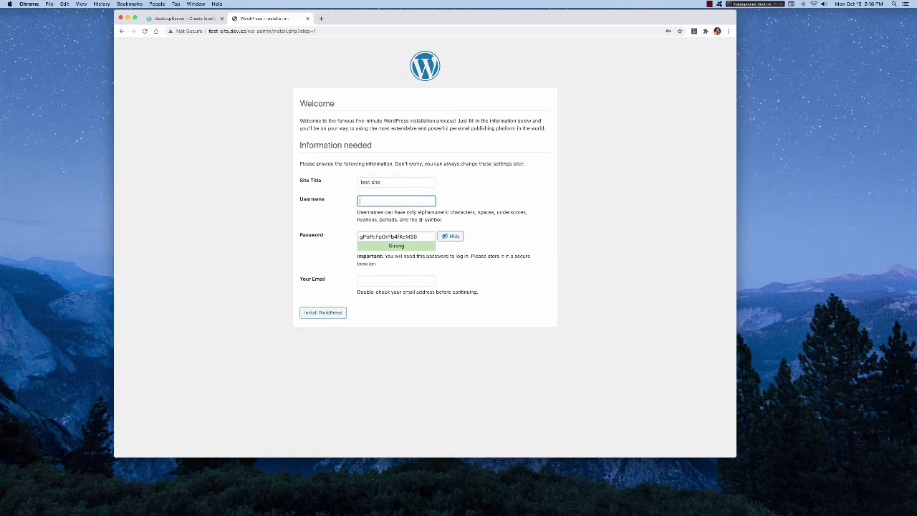
type("admin")
key("Tab")
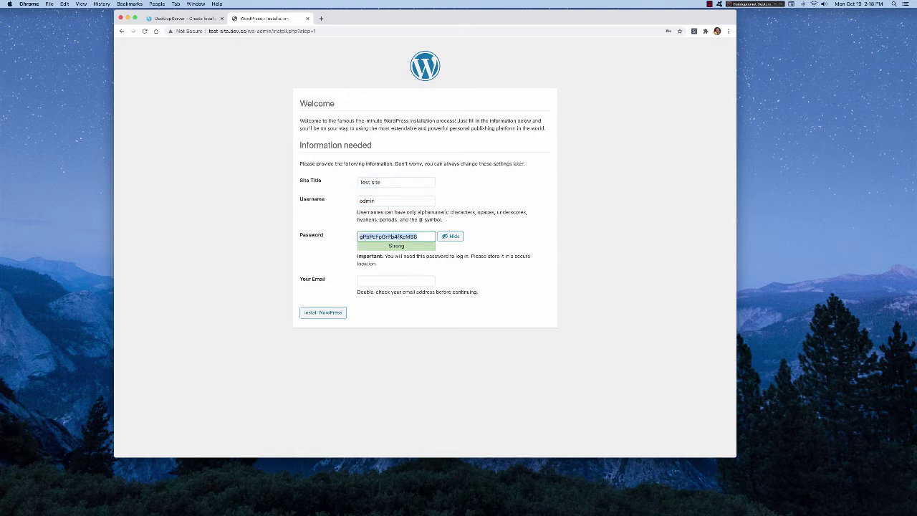
type("admin")
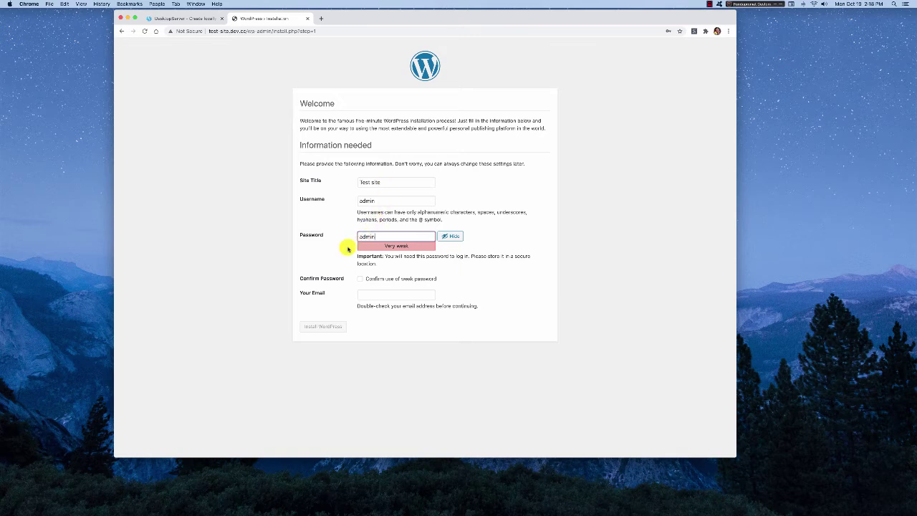
left_click(342, 249)
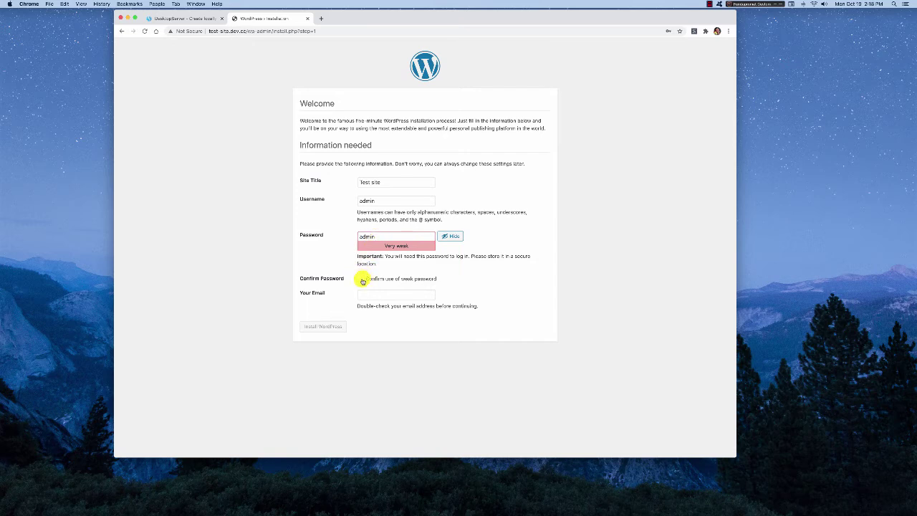
left_click(361, 278)
Fill in the admin e-mail address and install WordPress
left_click(381, 293)
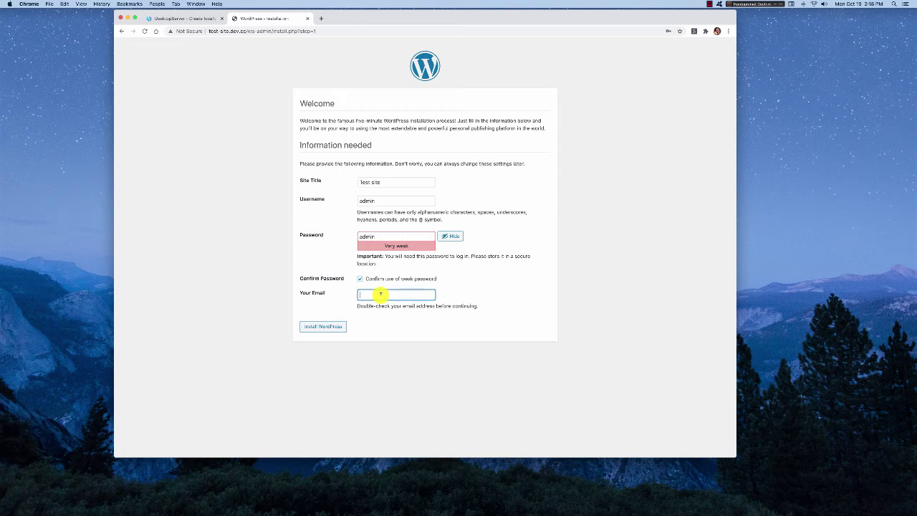
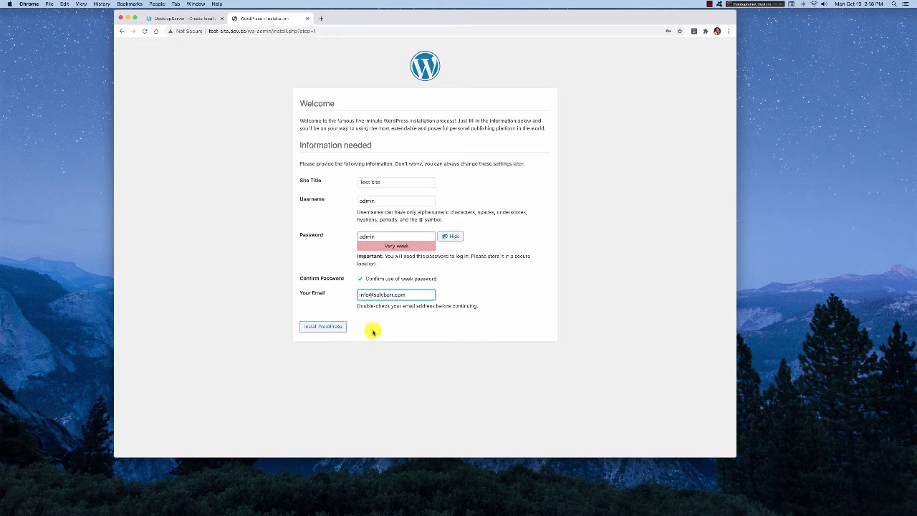
left_click(325, 328)
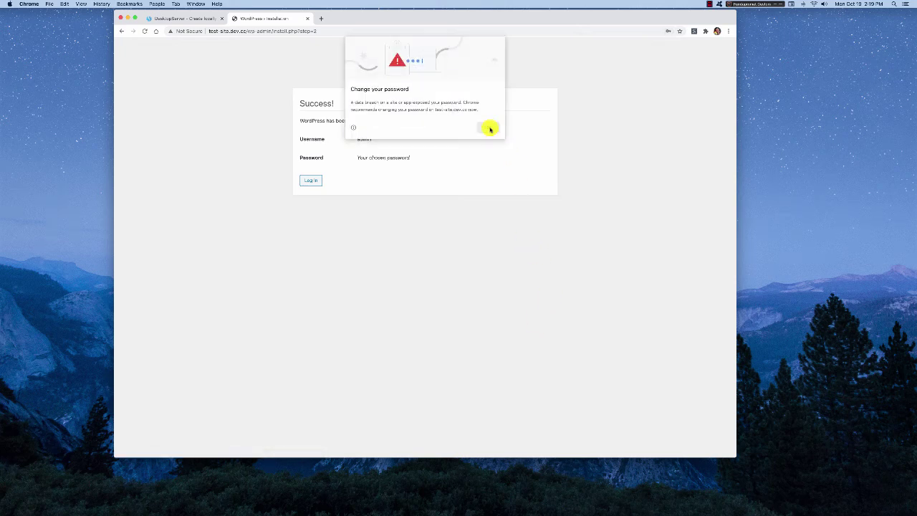
Dismiss Chrome's password bubble and log in as admin to reach the Dashboard
left_click(486, 128)
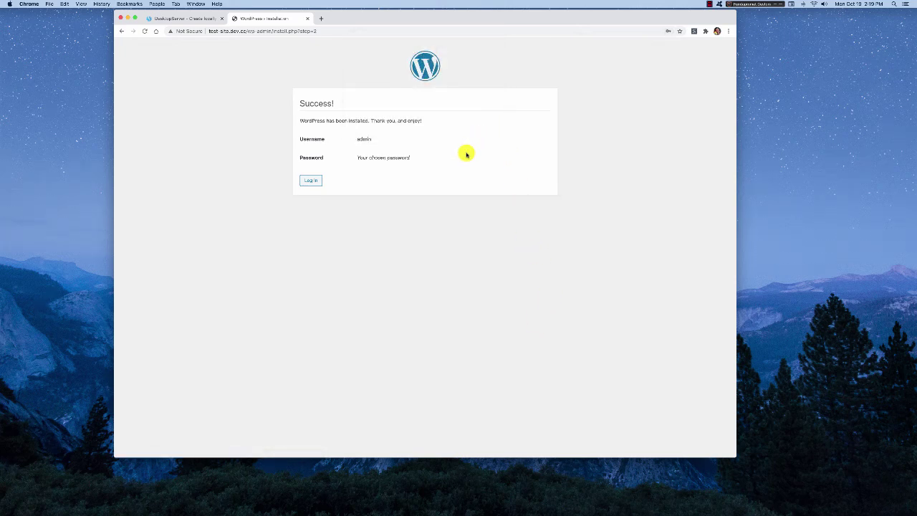
left_click(312, 181)
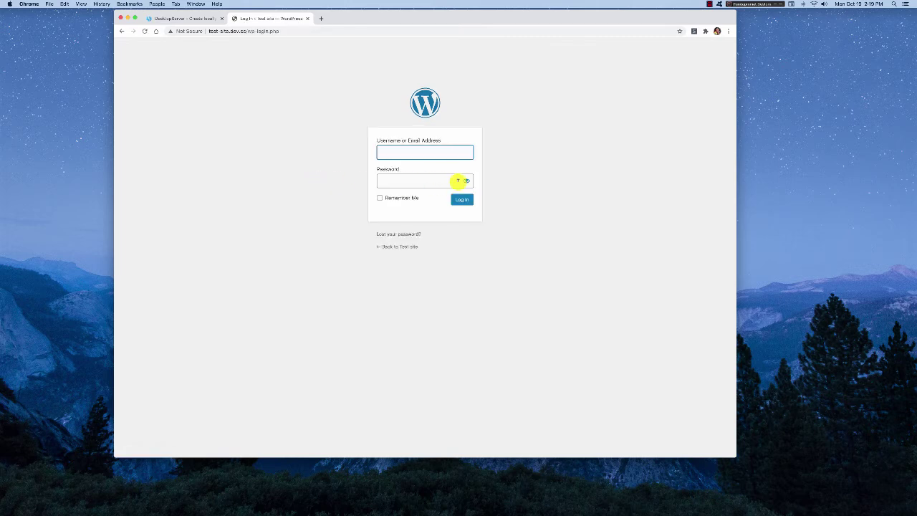
type("admin")
key("Tab")
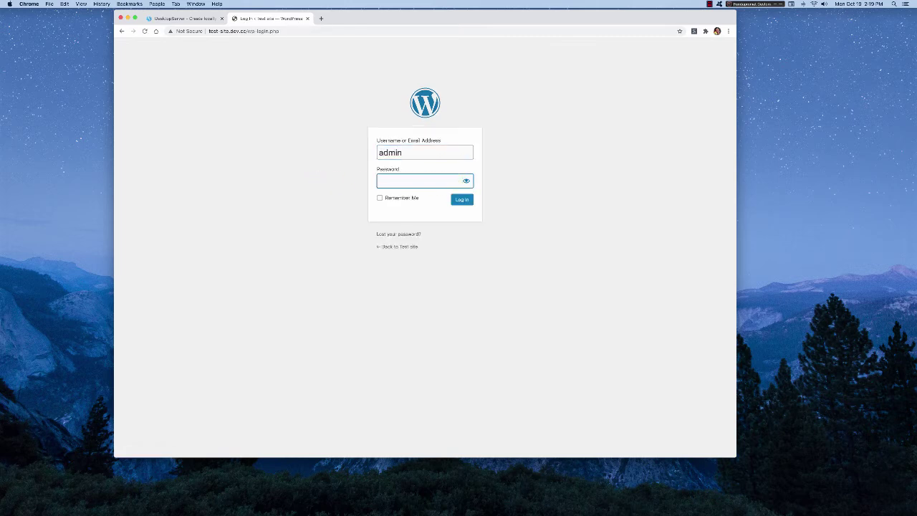
type("admin")
left_click(463, 200)
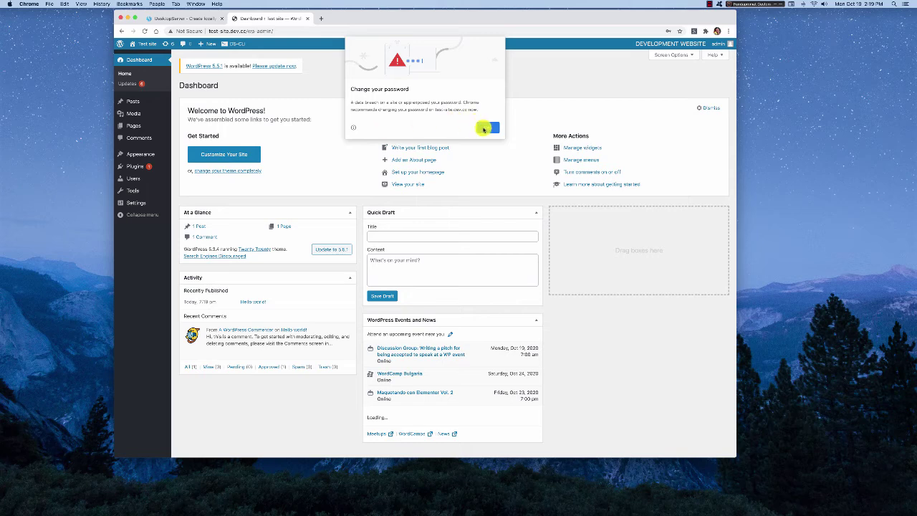
Dismiss the password warning and visit the Test site front page from the admin bar
left_click(485, 124)
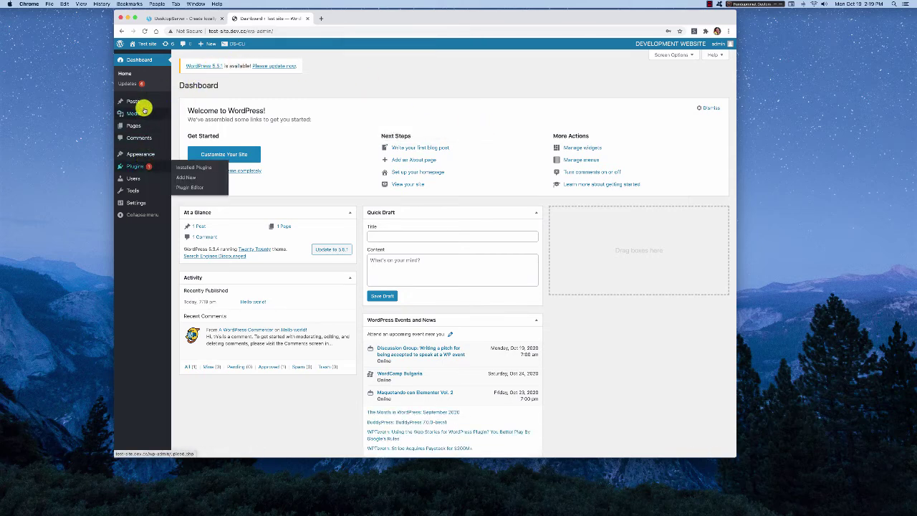
mouse_move(142, 166)
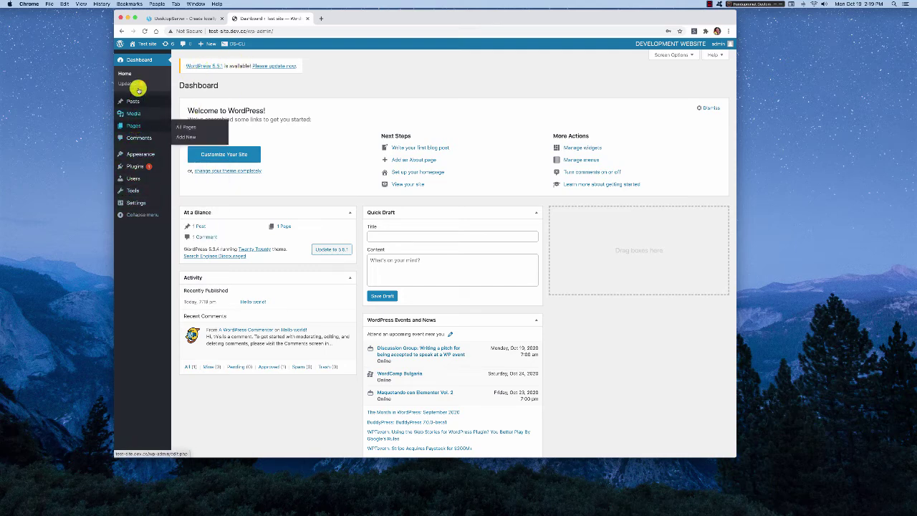
left_click(136, 58)
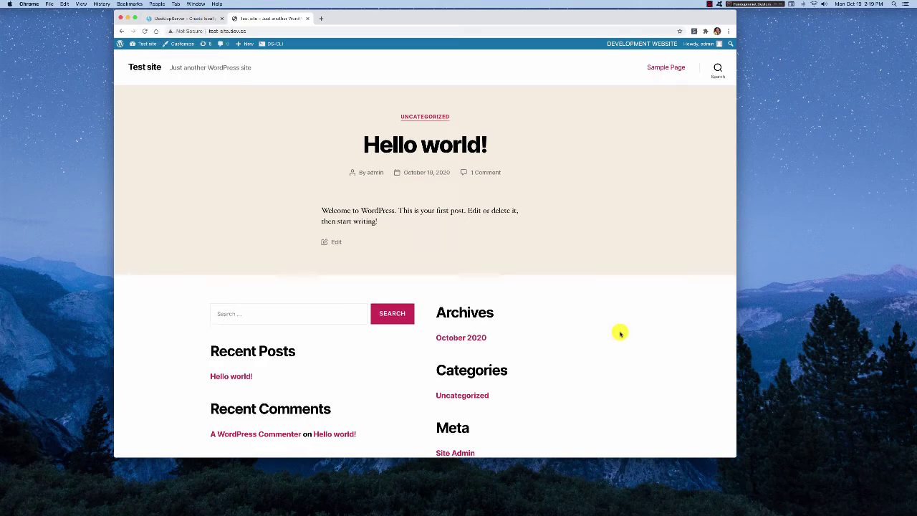
scroll(620, 333, "down", 3)
scroll(621, 334, "up", 3)
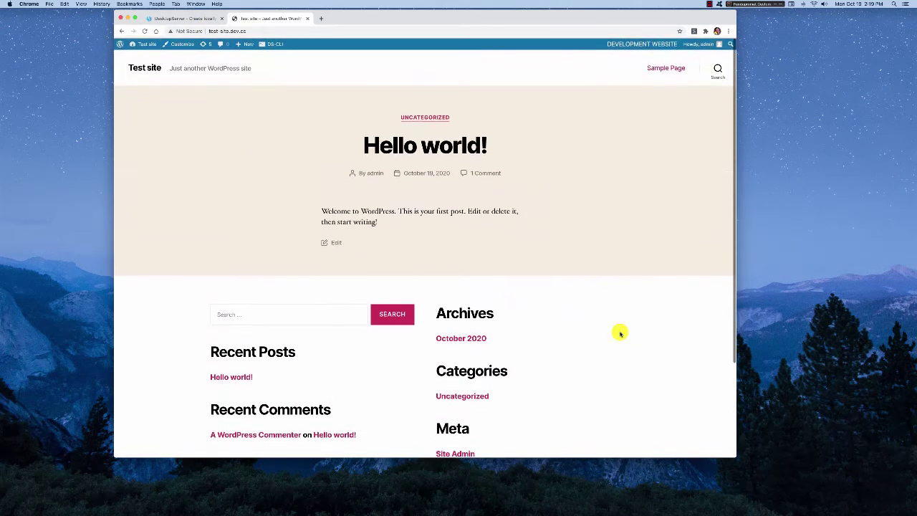
scroll(620, 333, "down", 3)
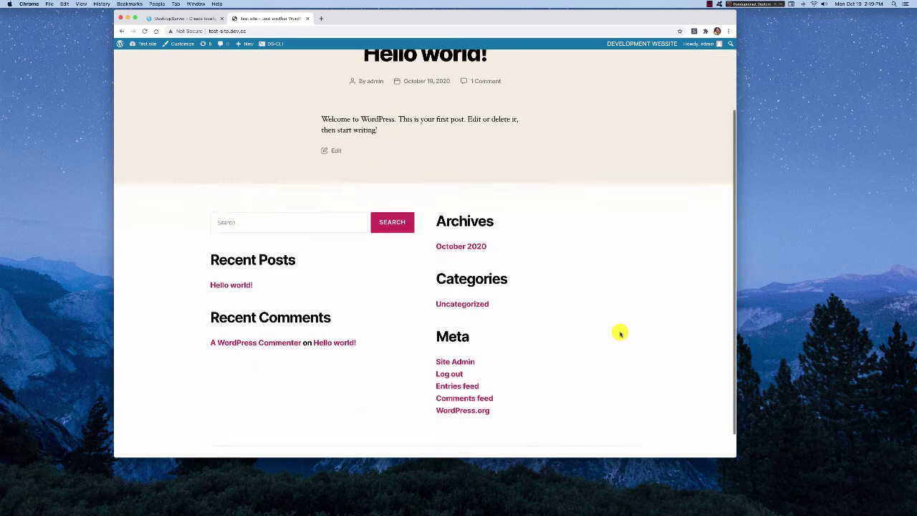
scroll(621, 333, "up", 3)
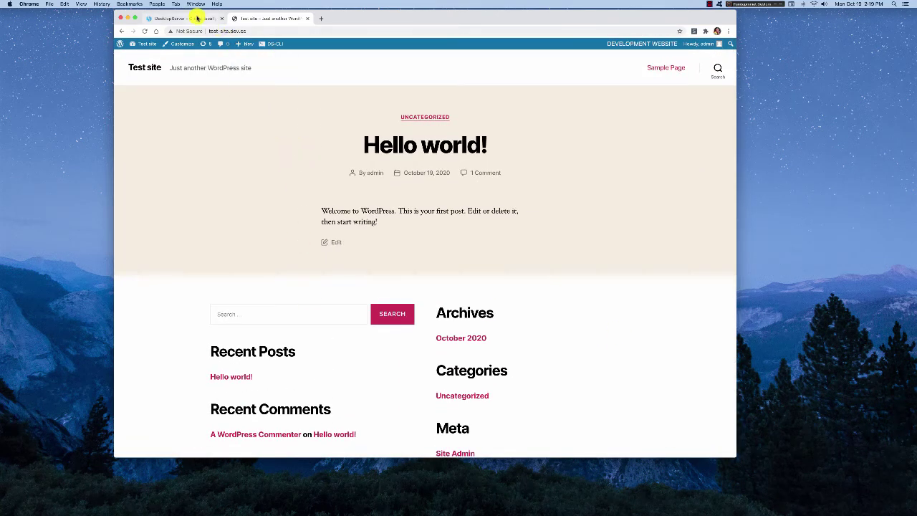
Minimize Chrome, return to DesktopServer's main options and choose Remove, copy or move an existing website
left_click(126, 17)
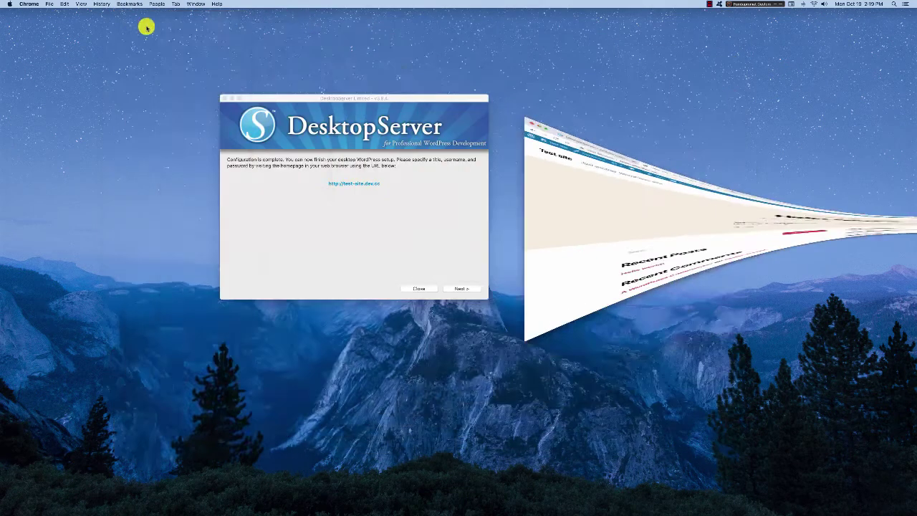
left_click(422, 97)
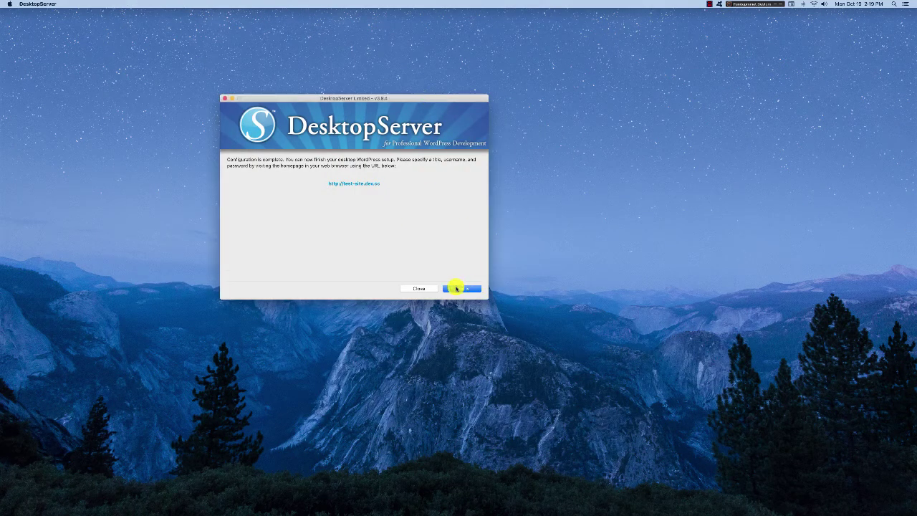
left_click(455, 287)
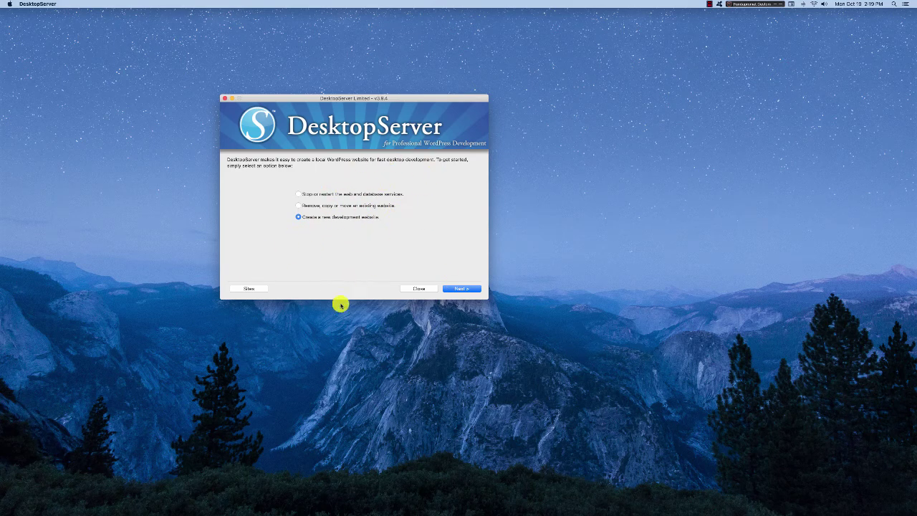
left_click(298, 205)
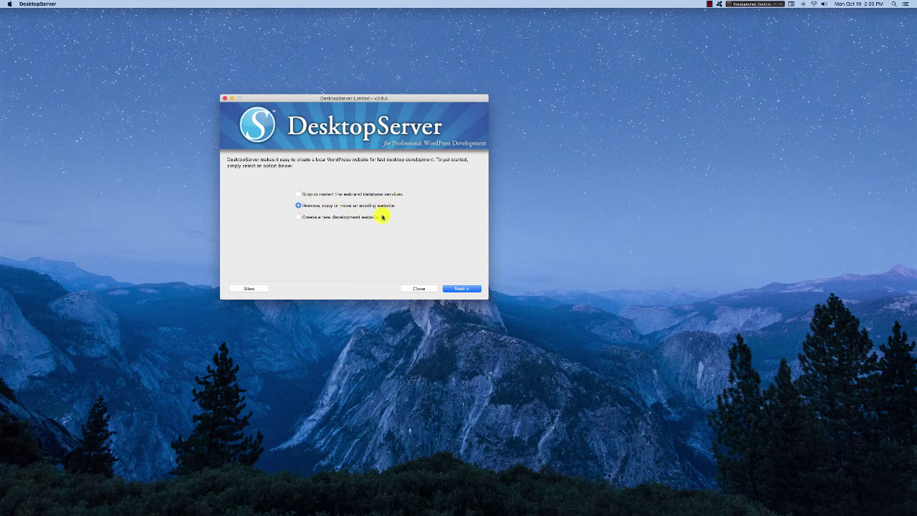